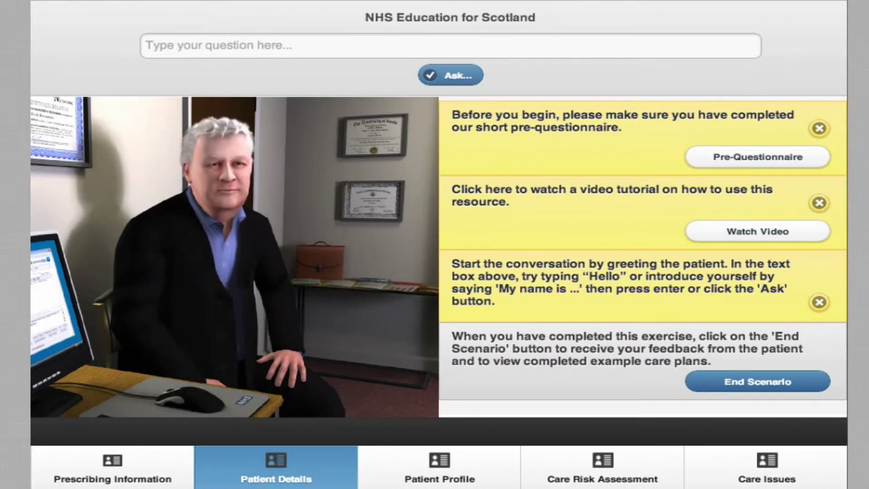
Greet the virtual patient by asking "Hello"
{"action": "left_click", "coordinate": [229, 45]}
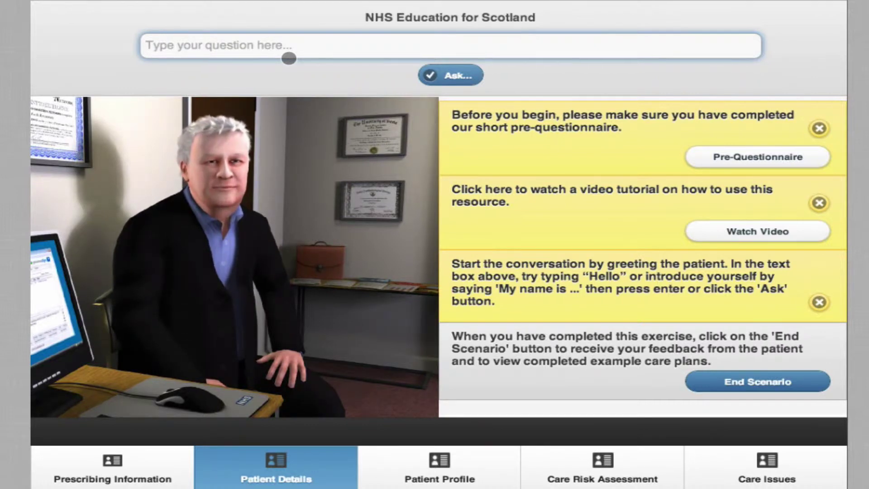
{"action": "type", "text": "H"}
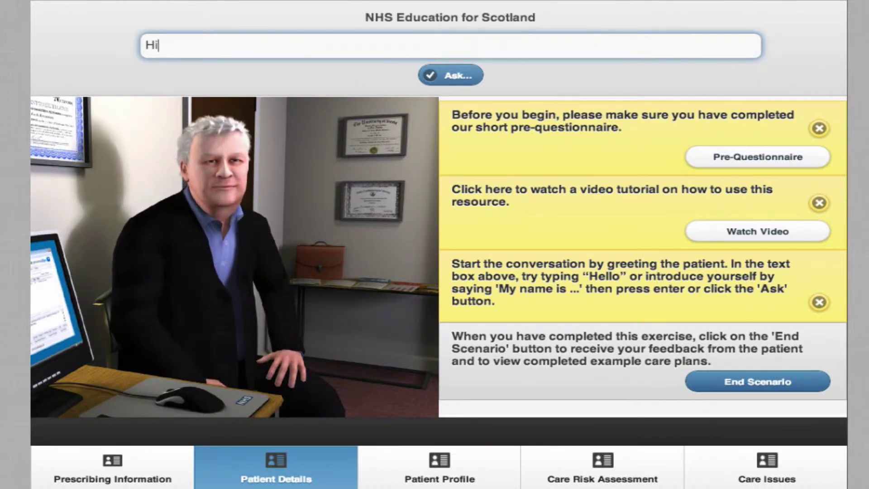
{"action": "type", "text": "ello"}
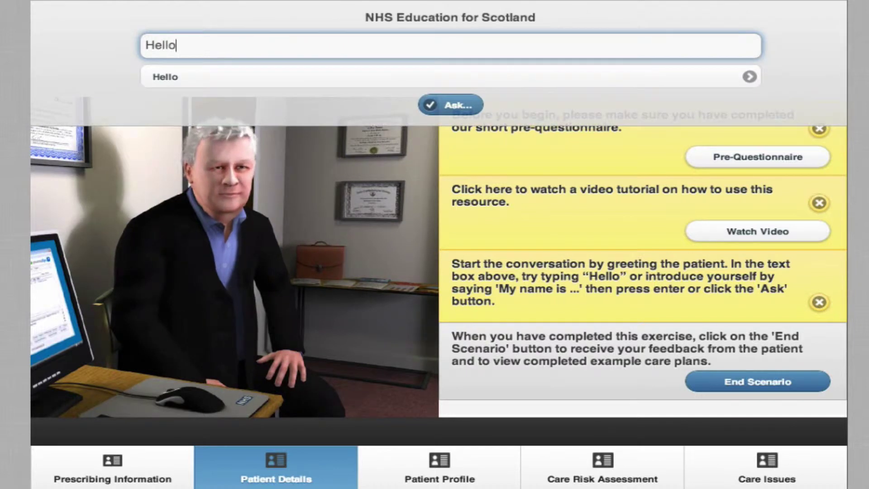
{"action": "left_click", "coordinate": [452, 106]}
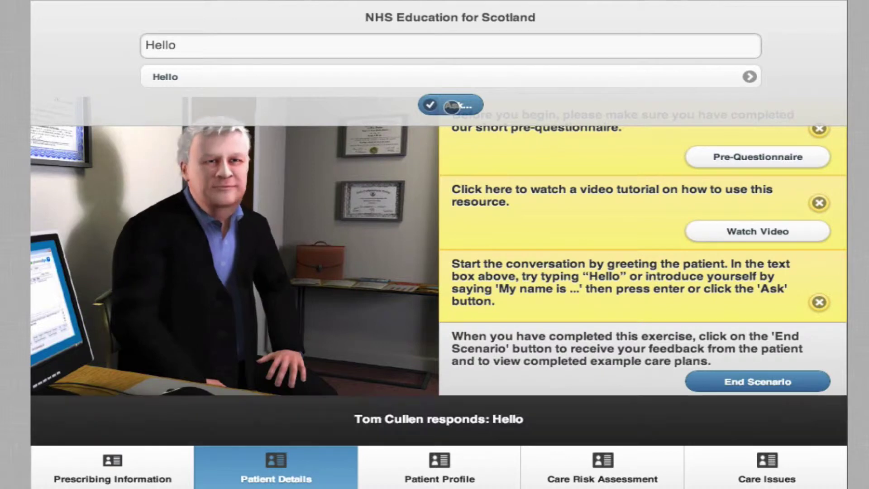
Introduce yourself to the patient with "My name is" followed by your first name
{"action": "double_click", "coordinate": [220, 46]}
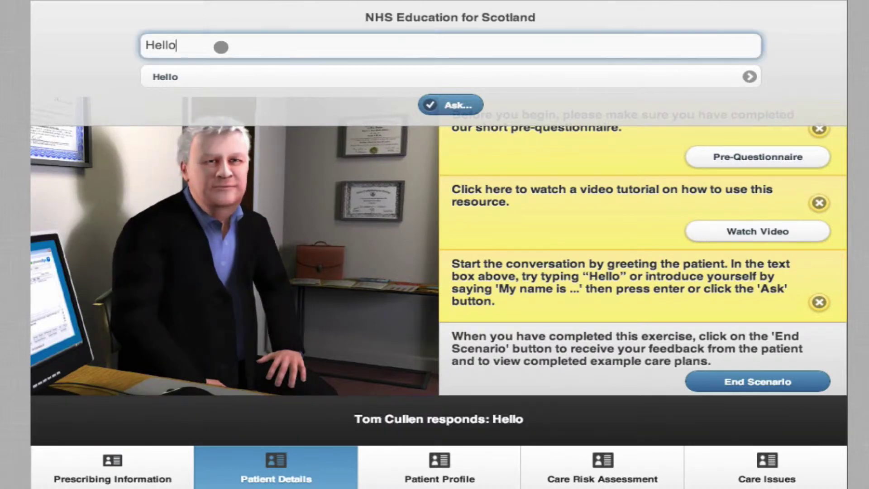
{"action": "type", "text": "My name"}
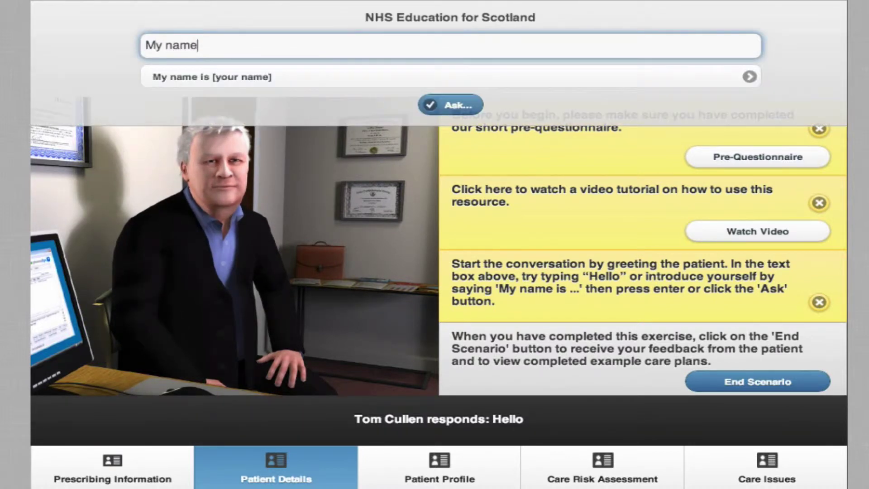
{"action": "type", "text": " is Luke"}
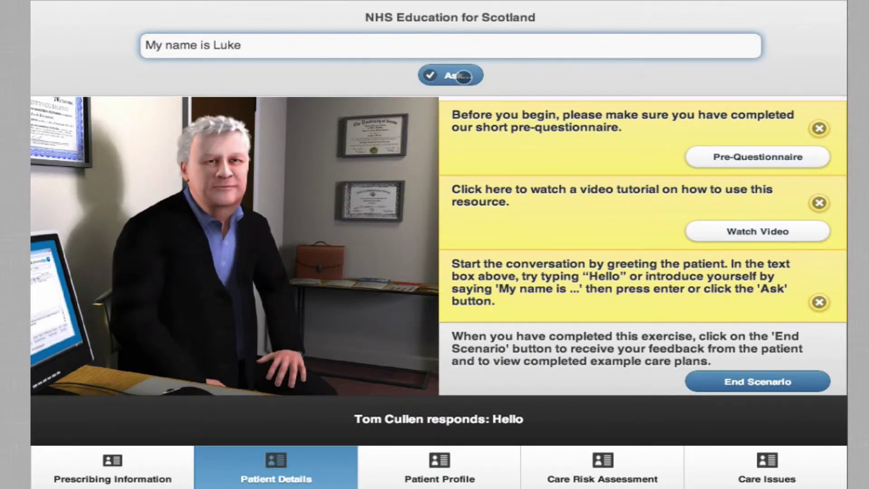
{"action": "left_click", "coordinate": [463, 77]}
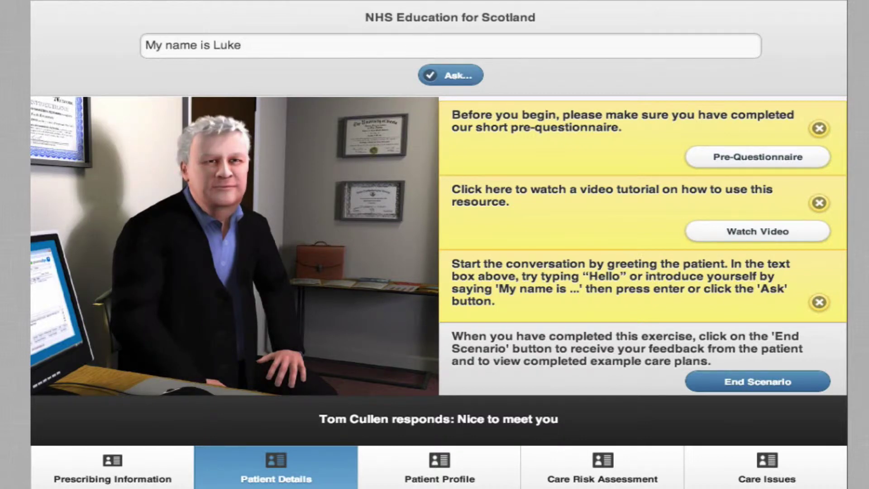
Dismiss the pre-questionnaire and video tutorial notices and view the patient's demographics, address and contact details
{"action": "left_click", "coordinate": [819, 128]}
{"action": "left_click", "coordinate": [820, 129]}
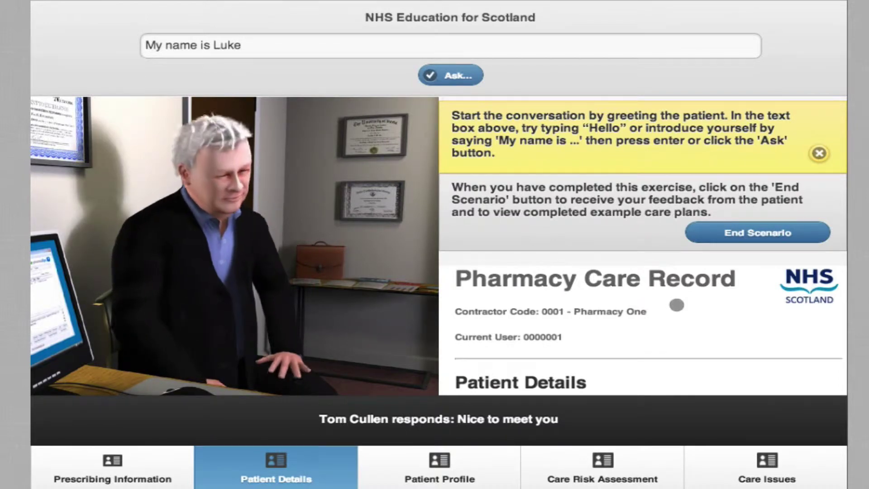
{"action": "scroll", "coordinate": [675, 307], "scroll_direction": "down", "scroll_amount": 5}
{"action": "scroll", "coordinate": [676, 308], "scroll_direction": "down", "scroll_amount": 4}
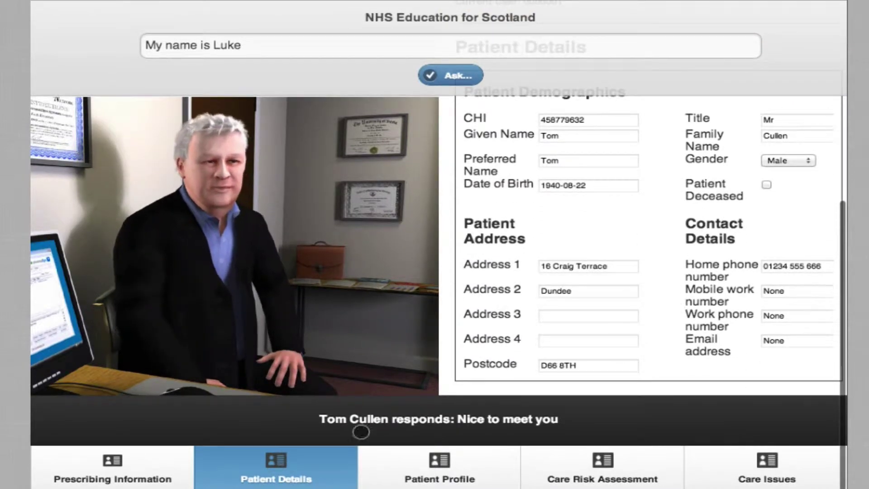
Review the prescribing information, patient profile and care risk assessment sections of the pharmacy care record
{"action": "left_click", "coordinate": [123, 469]}
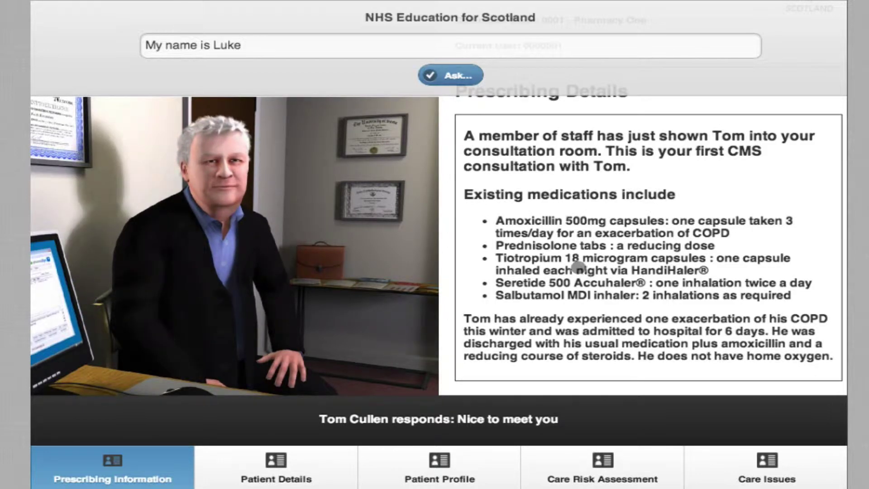
{"action": "left_click", "coordinate": [463, 467]}
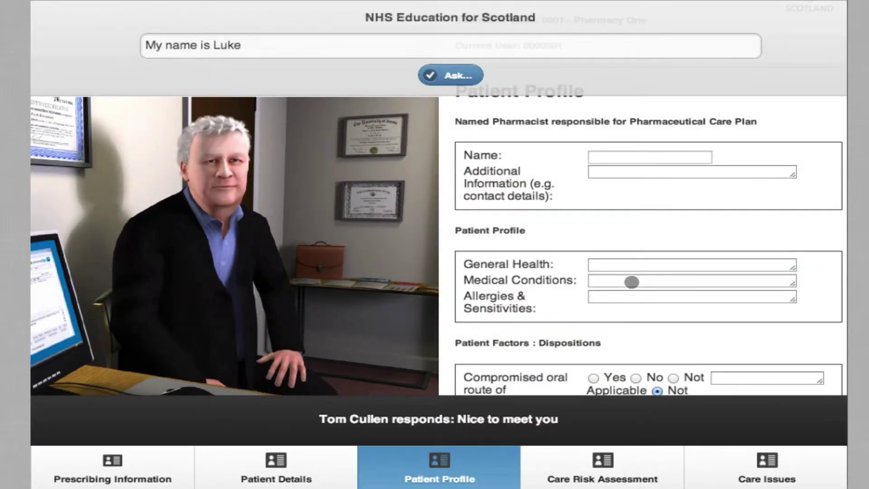
{"action": "scroll", "coordinate": [632, 283], "scroll_direction": "down", "scroll_amount": 2}
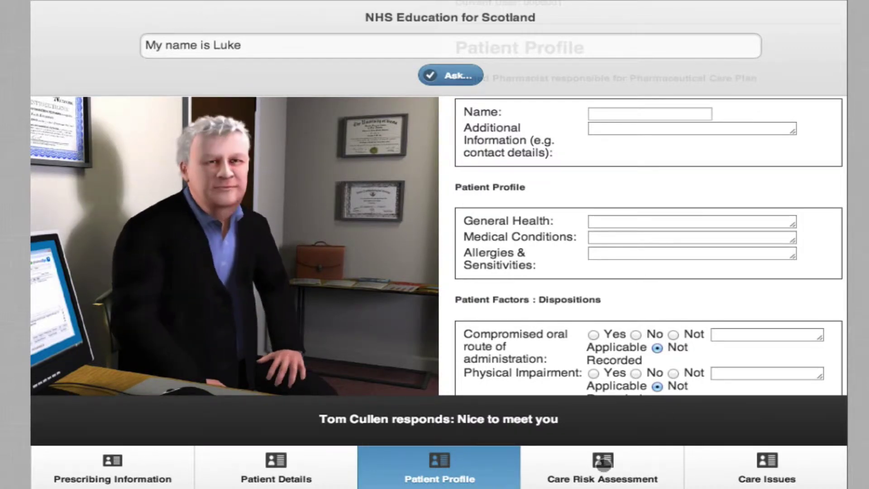
{"action": "left_click", "coordinate": [603, 463]}
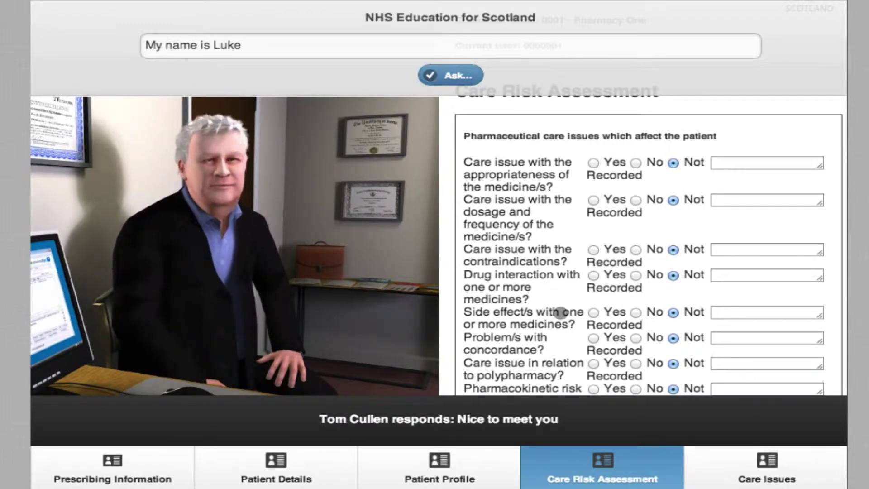
{"action": "scroll", "coordinate": [558, 323], "scroll_direction": "down", "scroll_amount": 1}
{"action": "scroll", "coordinate": [558, 323], "scroll_direction": "down", "scroll_amount": 3}
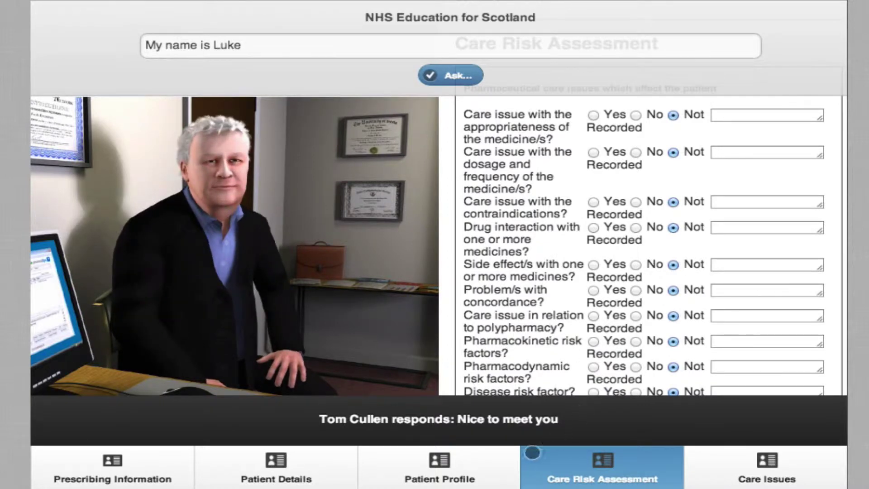
Return to the patient profile and ask the patient the suggested question "Do you suffer from any allergies?", found with "aller"
{"action": "left_click", "coordinate": [474, 473]}
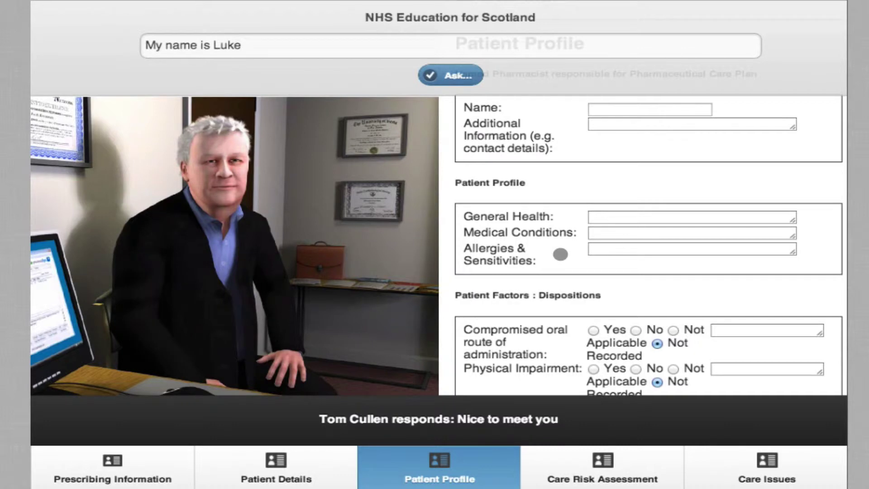
{"action": "left_click", "coordinate": [221, 44]}
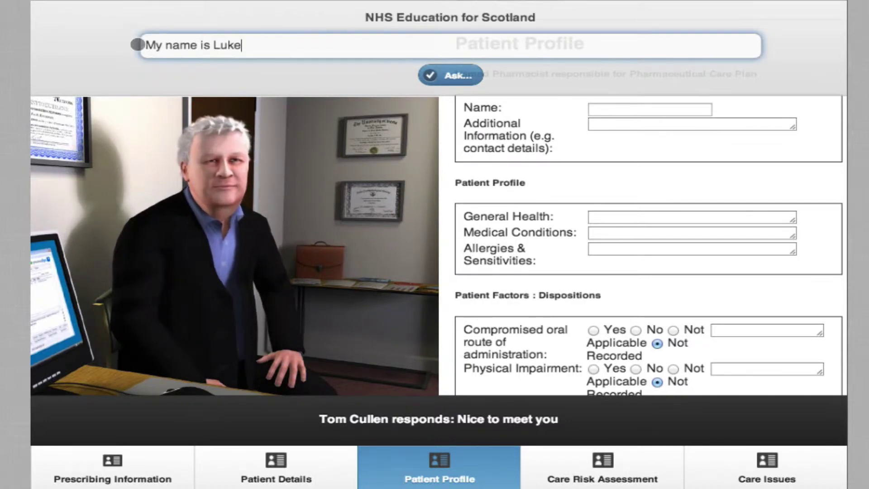
{"action": "key", "text": "BackSpace"}
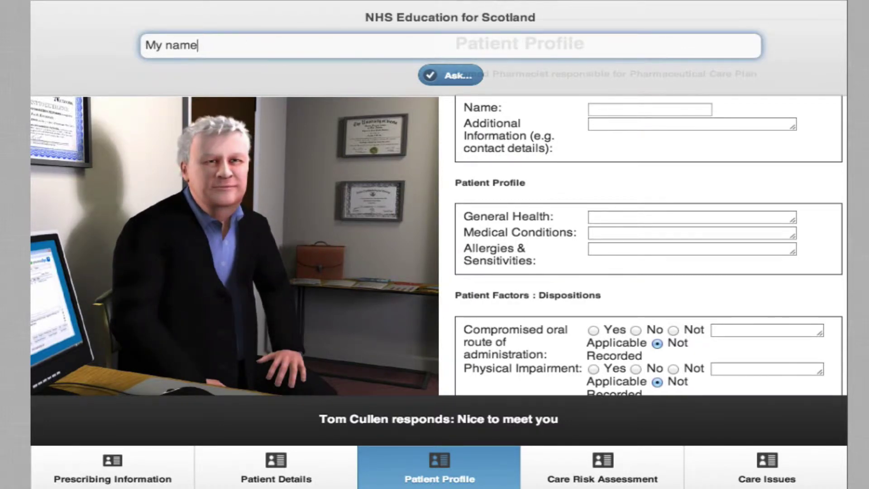
{"action": "key", "text": "BackSpace"}
{"action": "key", "text": "BackSpace"}
{"action": "key", "text": "BackSpace"}
{"action": "key", "text": "BackSpace"}
{"action": "key", "text": "BackSpace"}
{"action": "key", "text": "BackSpace"}
{"action": "key", "text": "BackSpace"}
{"action": "type", "text": "a"}
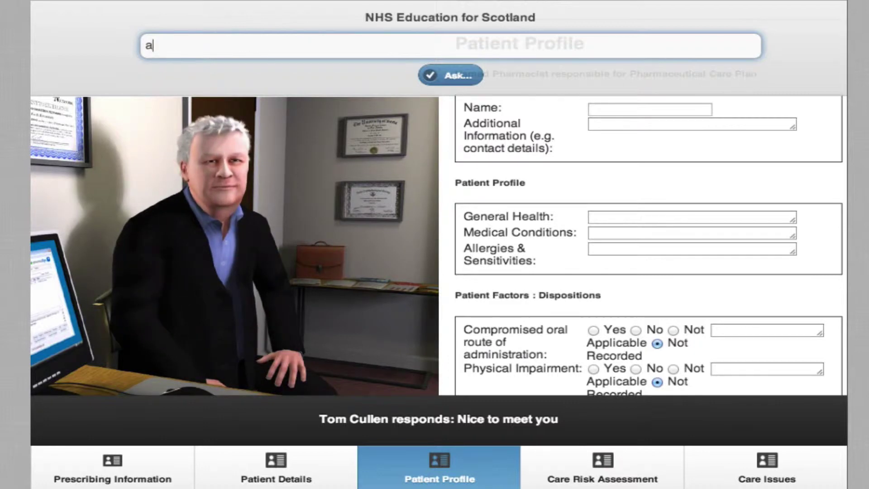
{"action": "type", "text": "ller"}
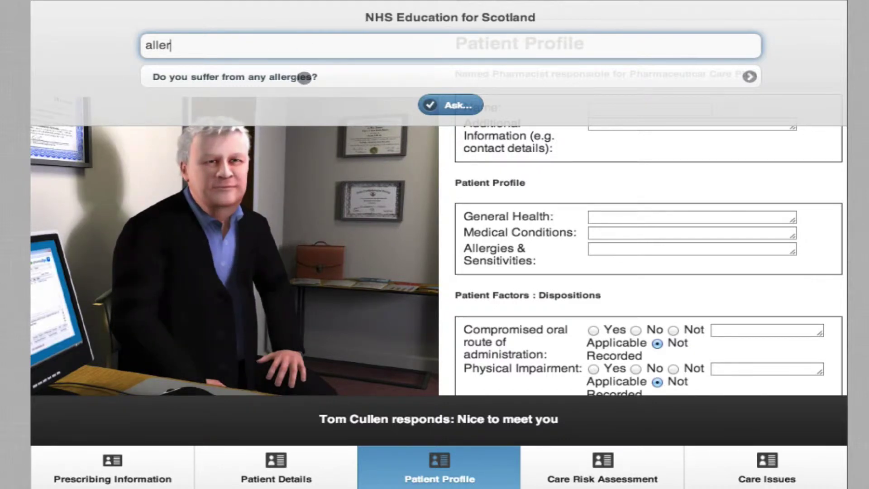
{"action": "left_click", "coordinate": [304, 77]}
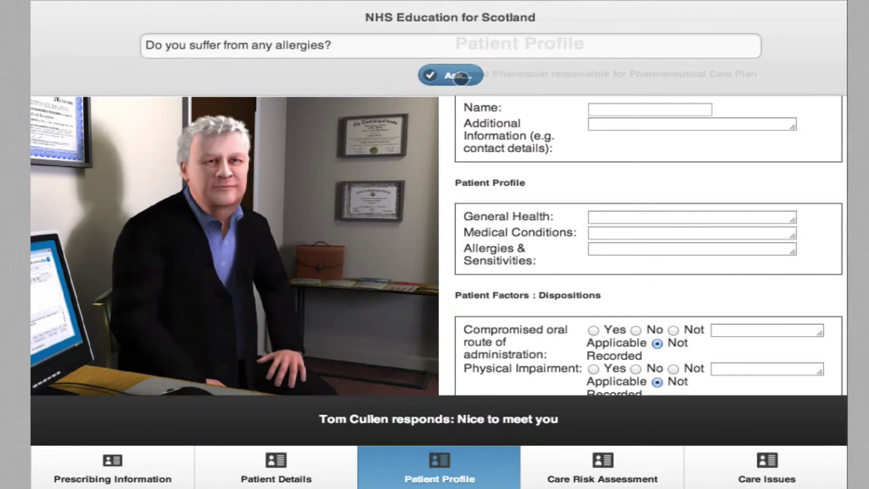
{"action": "left_click", "coordinate": [461, 78]}
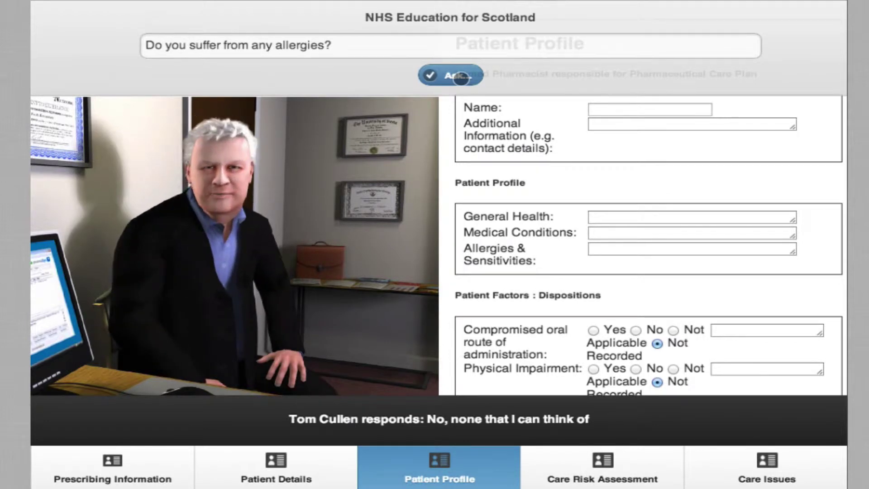
Replace the previous question with "are you allergic to anything" and put it to the patient
{"action": "left_click", "coordinate": [344, 46]}
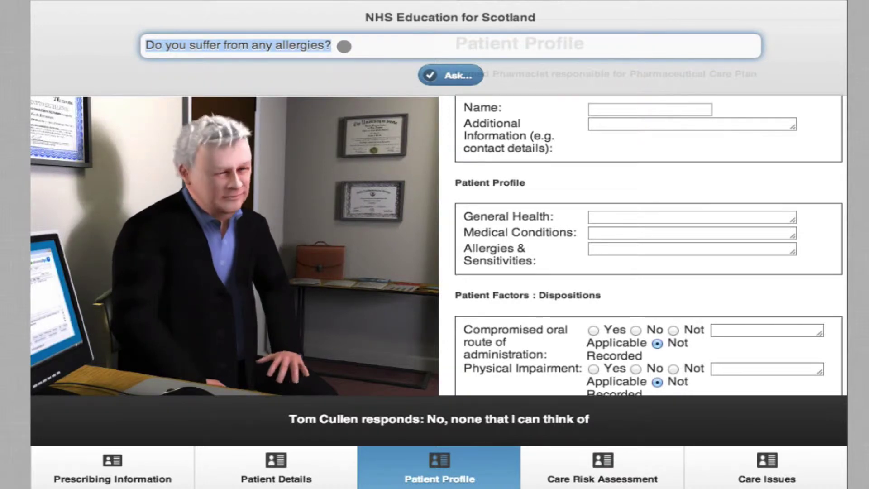
{"action": "type", "text": "do you"}
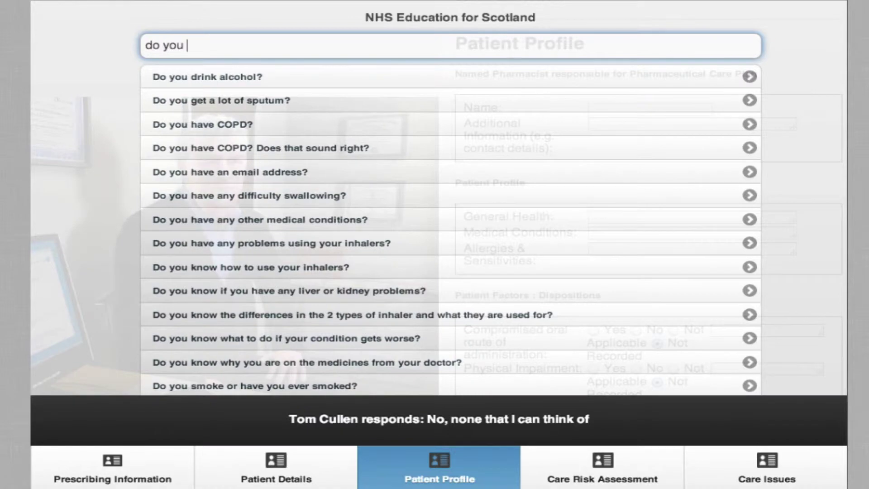
{"action": "type", "text": "y"}
{"action": "key", "text": "BackSpace"}
{"action": "key", "text": "BackSpace"}
{"action": "key", "text": "BackSpace"}
{"action": "key", "text": "BackSpace"}
{"action": "type", "text": "are y"}
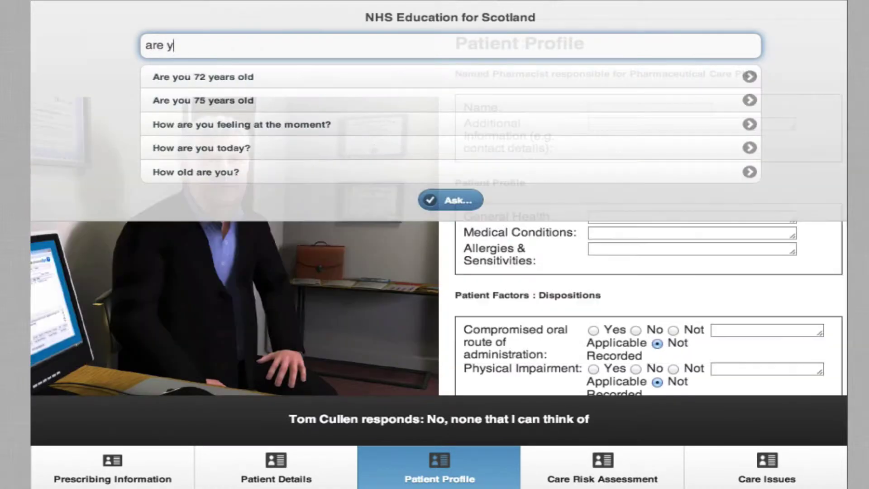
{"action": "type", "text": "ou allergic to anything"}
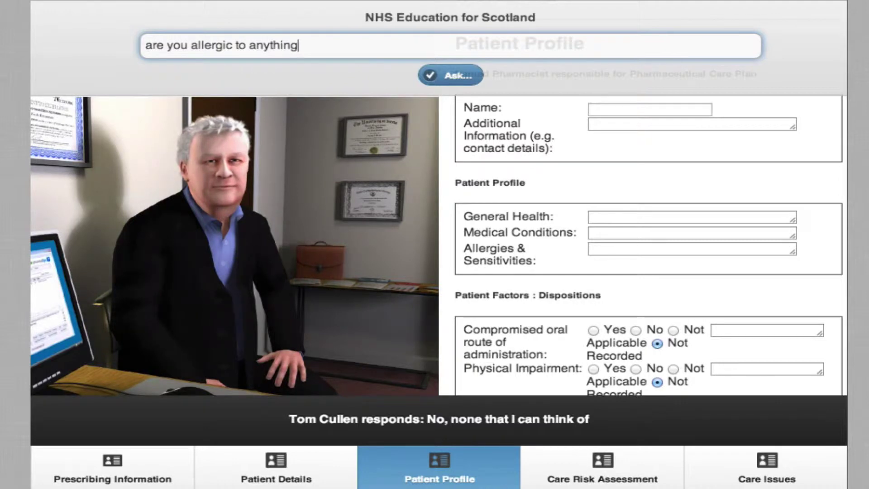
{"action": "left_click", "coordinate": [459, 73]}
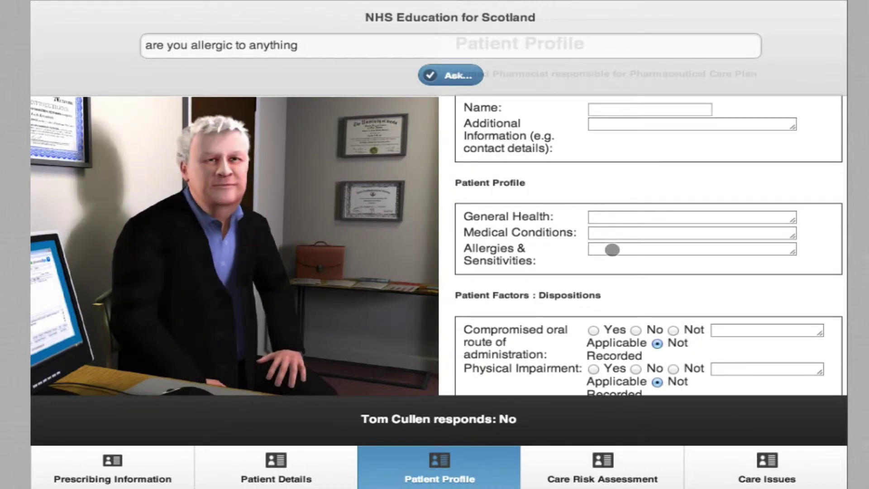
Record "None" for allergies and sensitivities in the patient profile
{"action": "left_click", "coordinate": [614, 249]}
{"action": "type", "text": "None"}
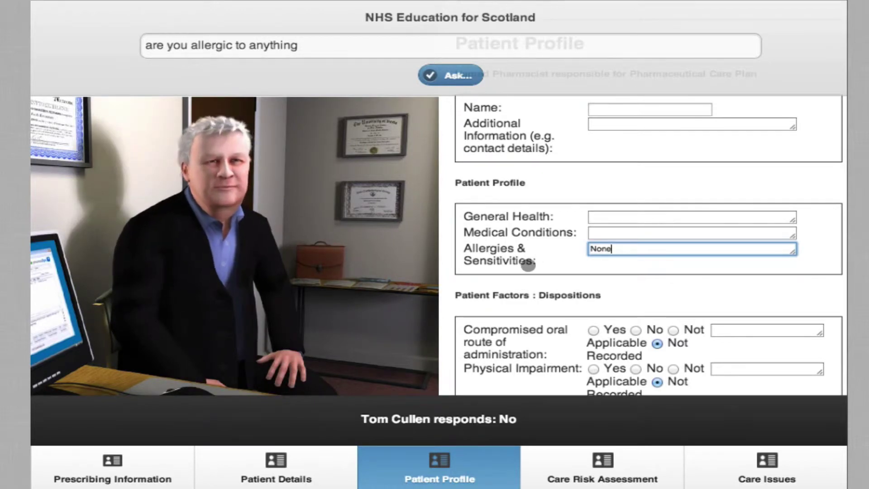
{"action": "scroll", "coordinate": [544, 247], "scroll_direction": "down", "scroll_amount": 5}
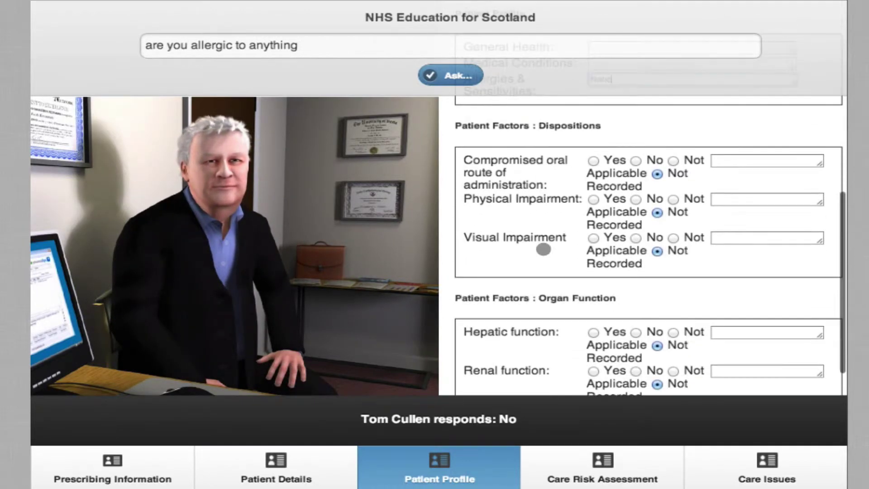
End the scenario to proceed to the patient feedback and example care plans
{"action": "scroll", "coordinate": [543, 248], "scroll_direction": "up", "scroll_amount": 10}
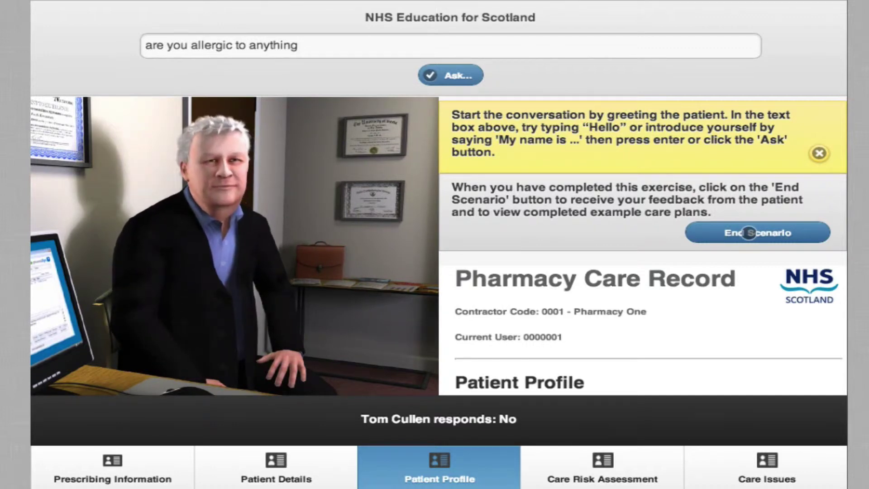
{"action": "left_click", "coordinate": [740, 232]}
{"action": "left_click", "coordinate": [466, 268]}
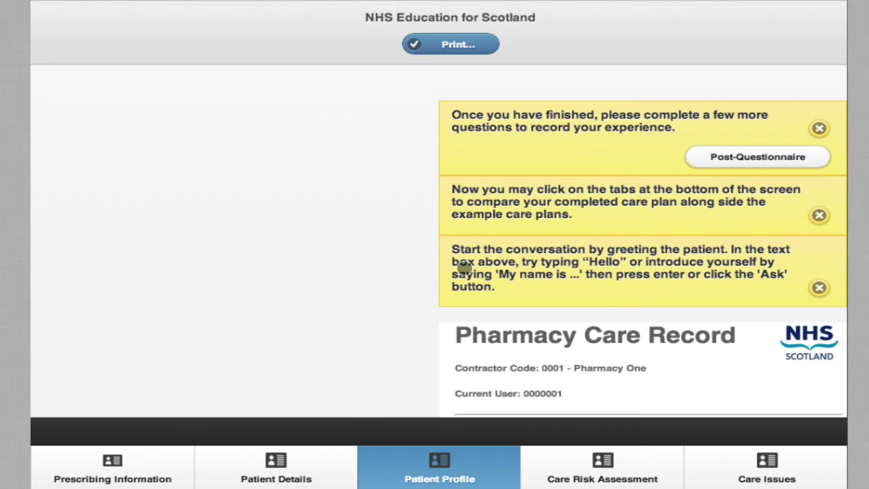
Show the example care plan's patient profile beside your own completed patient profile
{"action": "scroll", "coordinate": [467, 250], "scroll_direction": "down", "scroll_amount": 3}
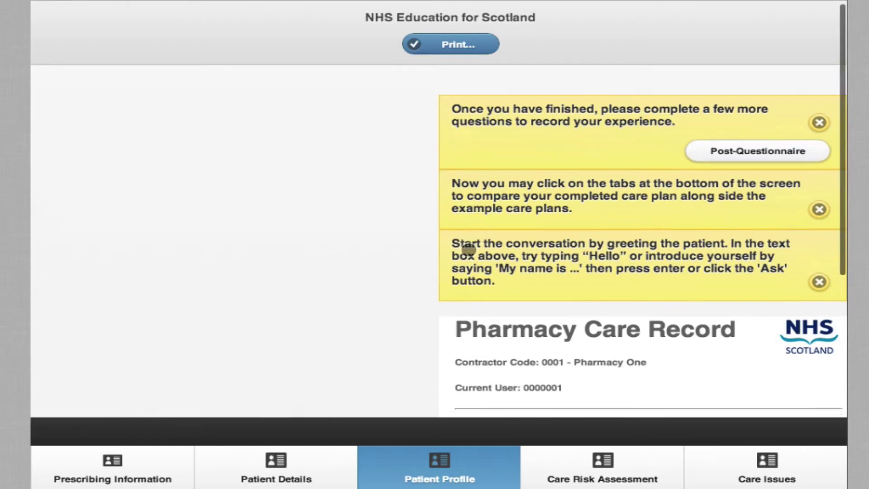
{"action": "scroll", "coordinate": [467, 249], "scroll_direction": "down", "scroll_amount": 5}
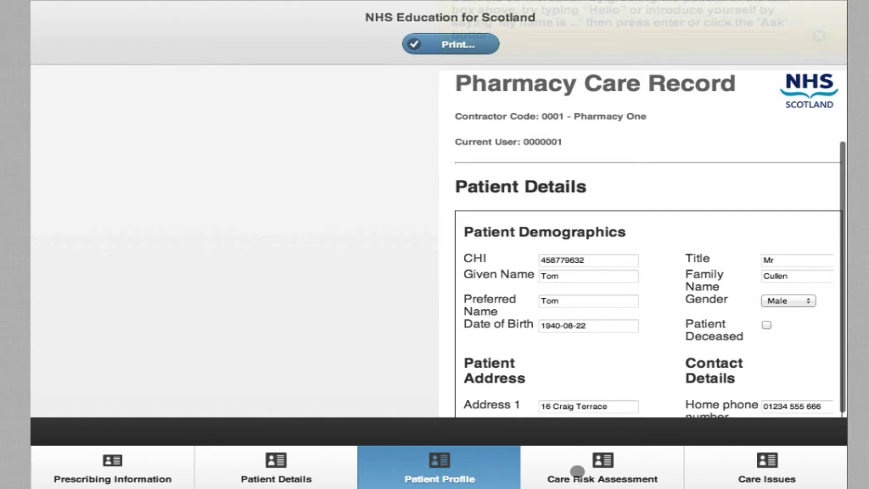
{"action": "left_click", "coordinate": [577, 471]}
{"action": "left_click", "coordinate": [502, 471]}
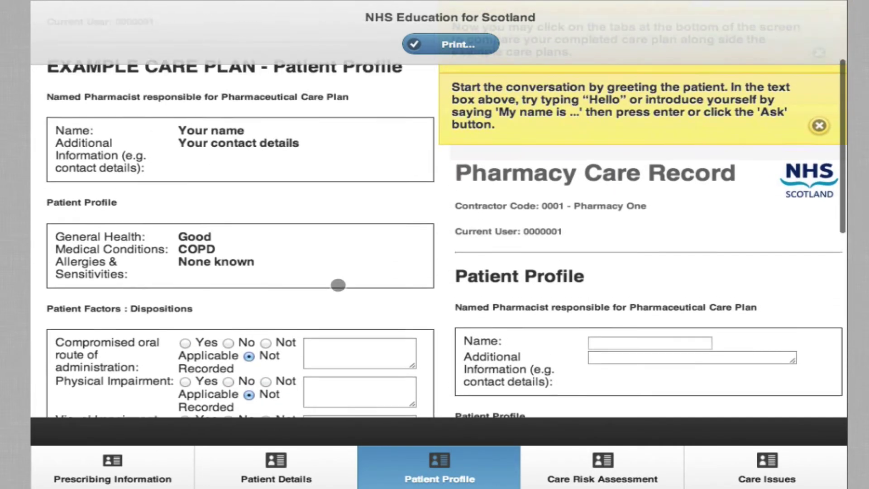
{"action": "scroll", "coordinate": [339, 285], "scroll_direction": "up", "scroll_amount": 3}
{"action": "scroll", "coordinate": [339, 285], "scroll_direction": "up", "scroll_amount": 5}
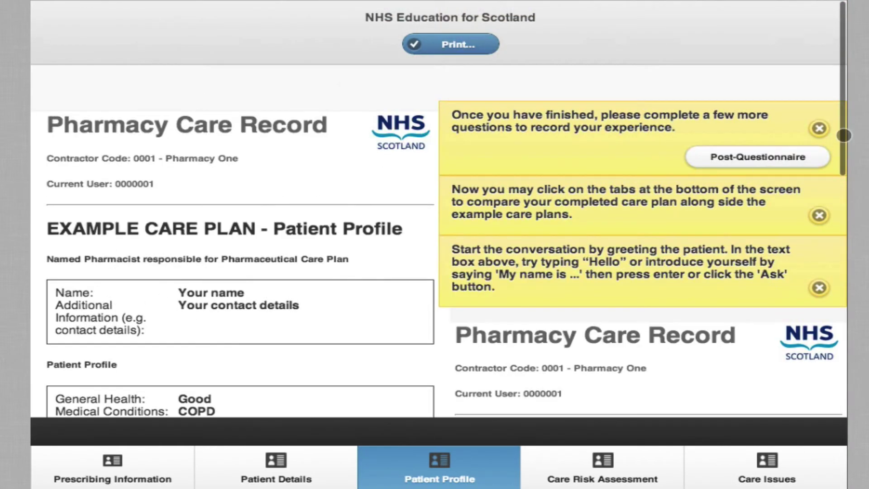
Dismiss the three remaining notices and compare your patient profile with the example care plan
{"action": "left_click", "coordinate": [819, 128]}
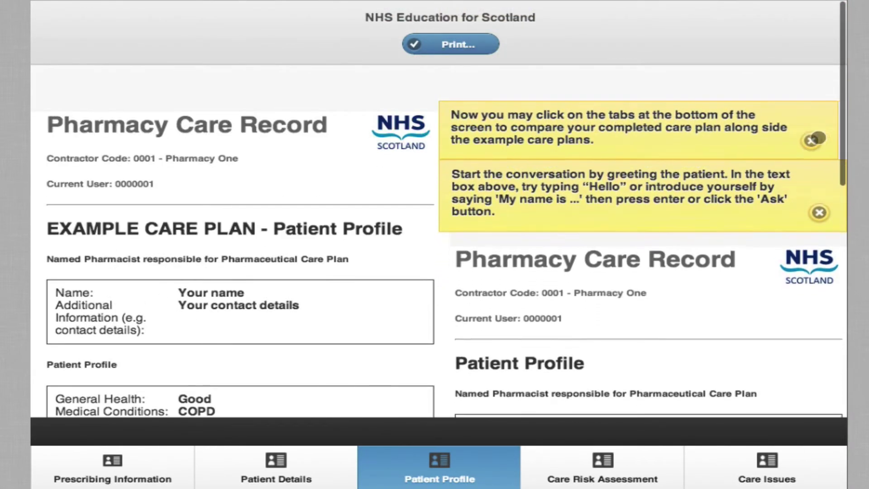
{"action": "left_click", "coordinate": [818, 136]}
{"action": "left_click", "coordinate": [820, 158]}
{"action": "scroll", "coordinate": [244, 282], "scroll_direction": "down", "scroll_amount": 2}
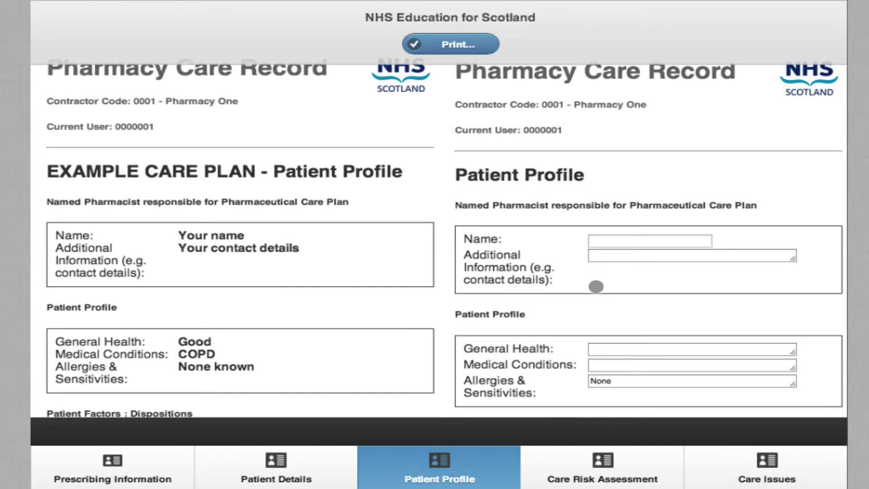
{"action": "scroll", "coordinate": [593, 285], "scroll_direction": "down", "scroll_amount": 2}
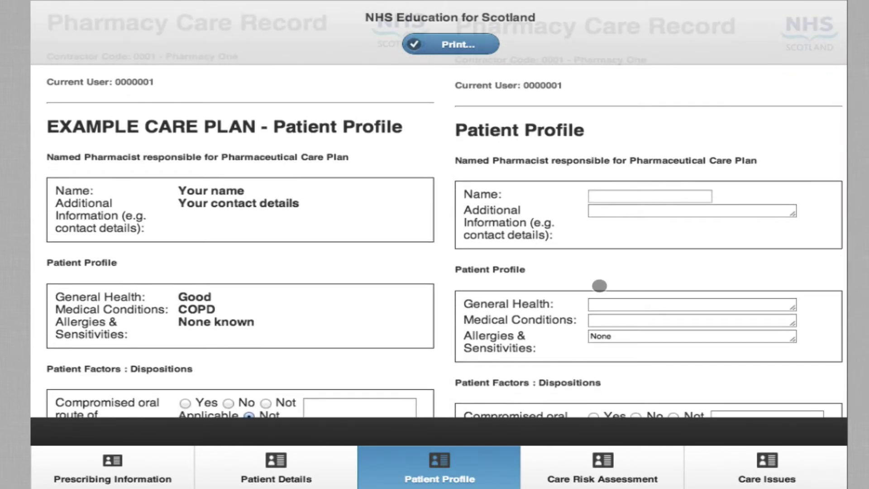
{"action": "scroll", "coordinate": [600, 285], "scroll_direction": "up", "scroll_amount": 4}
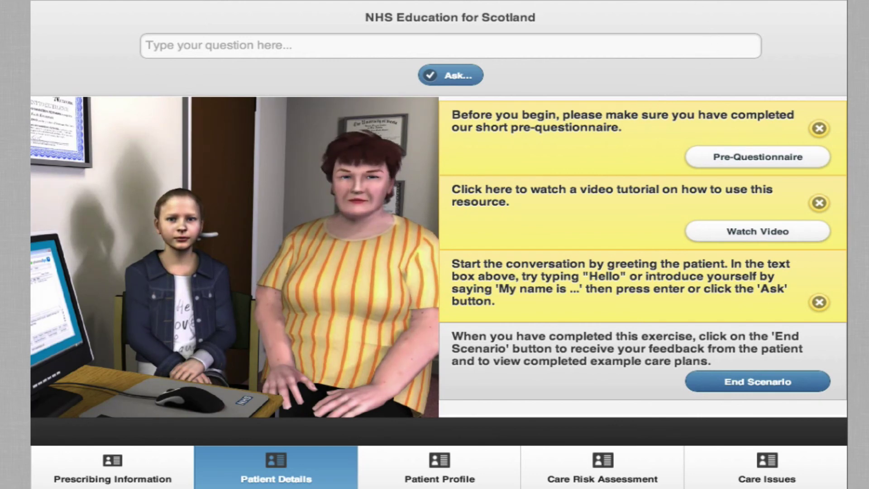
{"action": "left_click", "coordinate": [439, 471]}
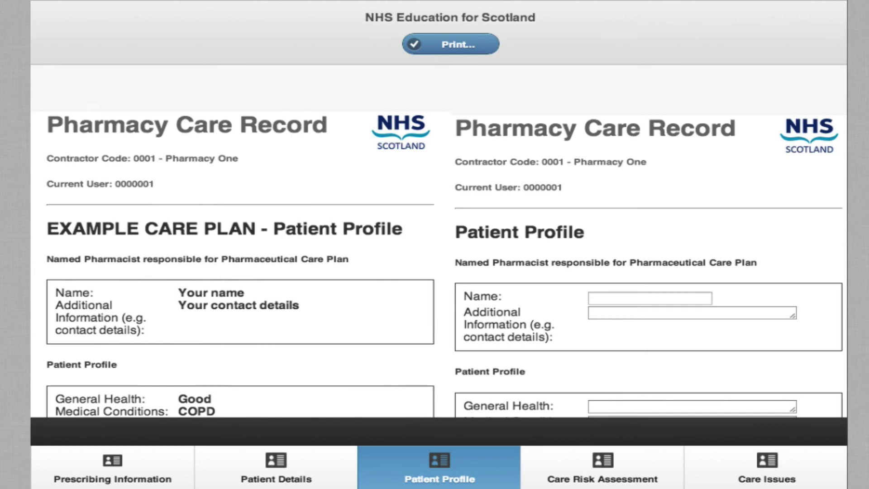